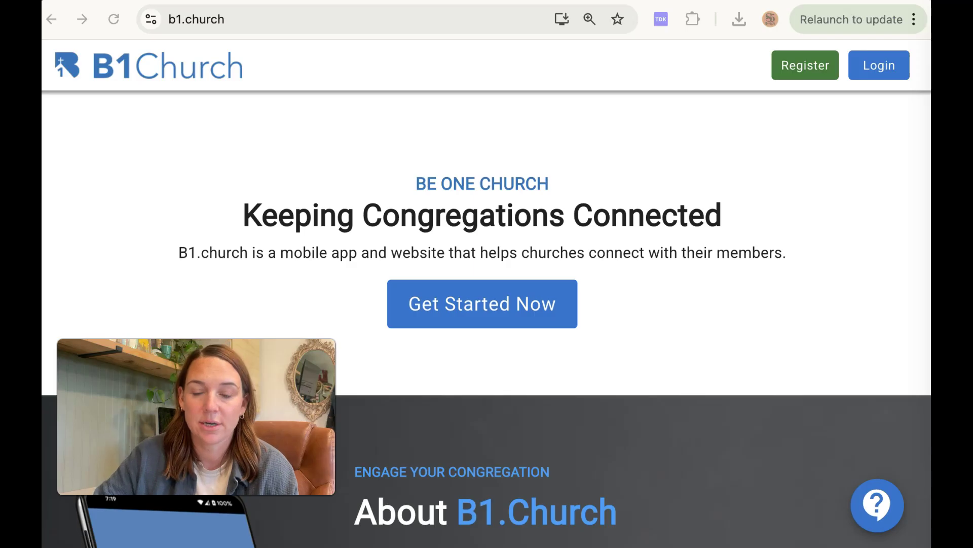
Look over the B1.church home page and open its free church registration form
{"action": "scroll", "coordinate": [487, 304], "scroll_direction": "down", "scroll_amount": 3}
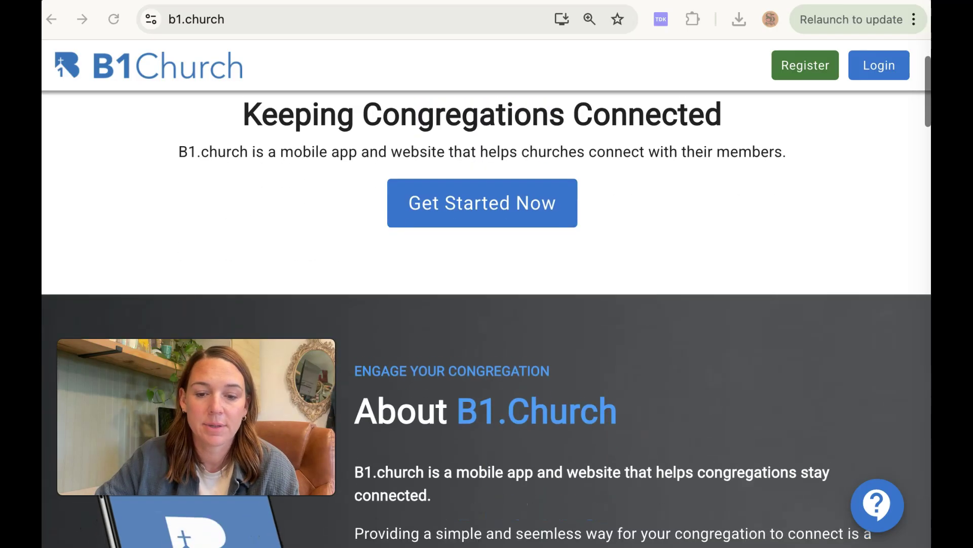
{"action": "scroll", "coordinate": [487, 305], "scroll_direction": "up", "scroll_amount": 2}
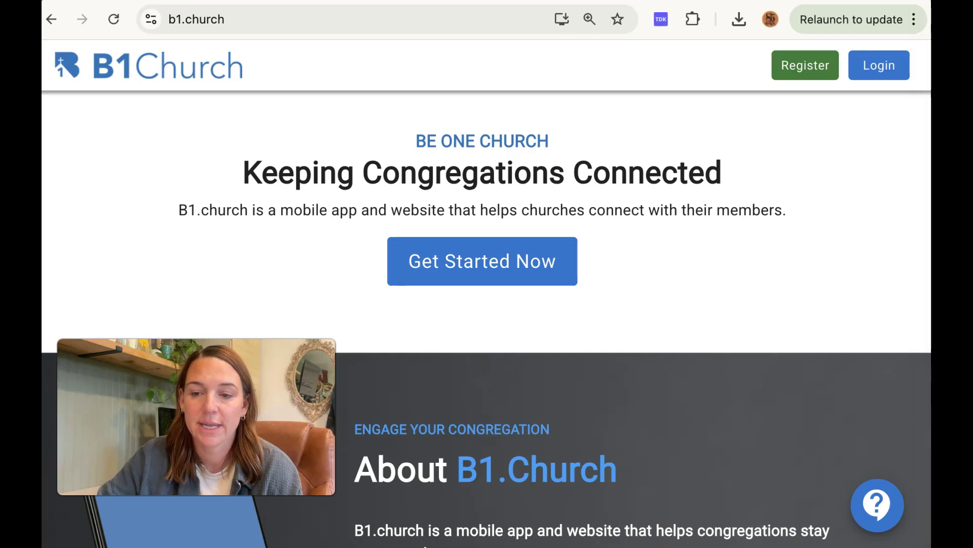
{"action": "left_click", "coordinate": [805, 65]}
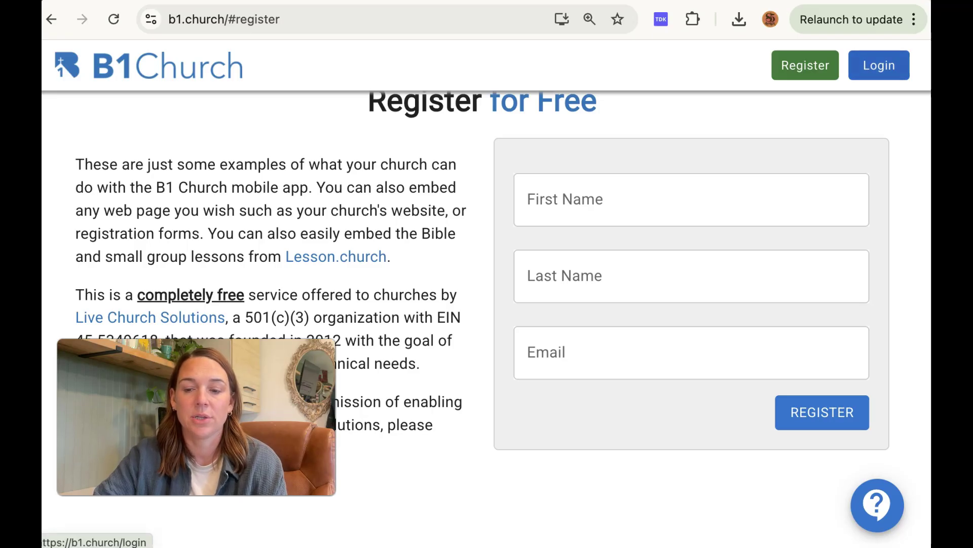
Go to the B1.church login and select SFiveDesign as the church
{"action": "left_click", "coordinate": [879, 65]}
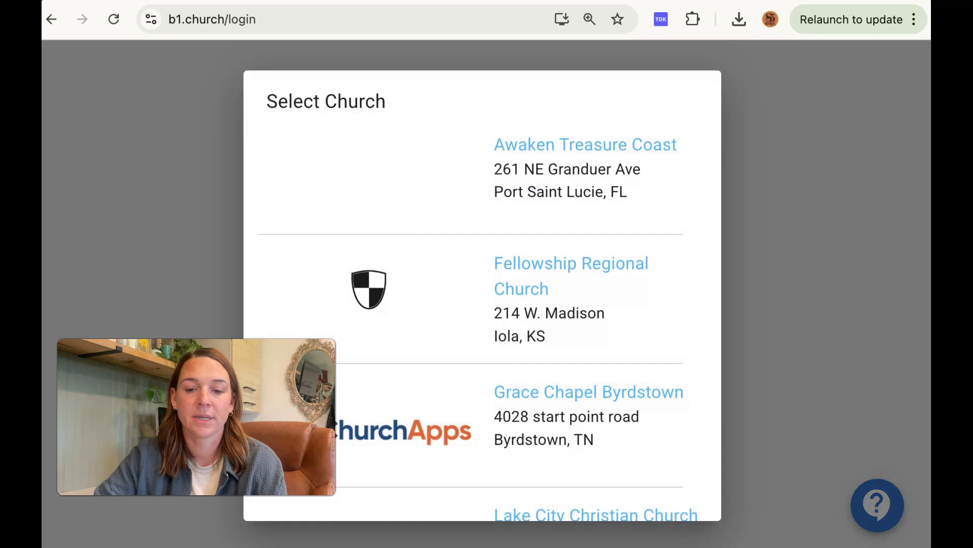
{"action": "scroll", "coordinate": [481, 304], "scroll_direction": "down", "scroll_amount": 12}
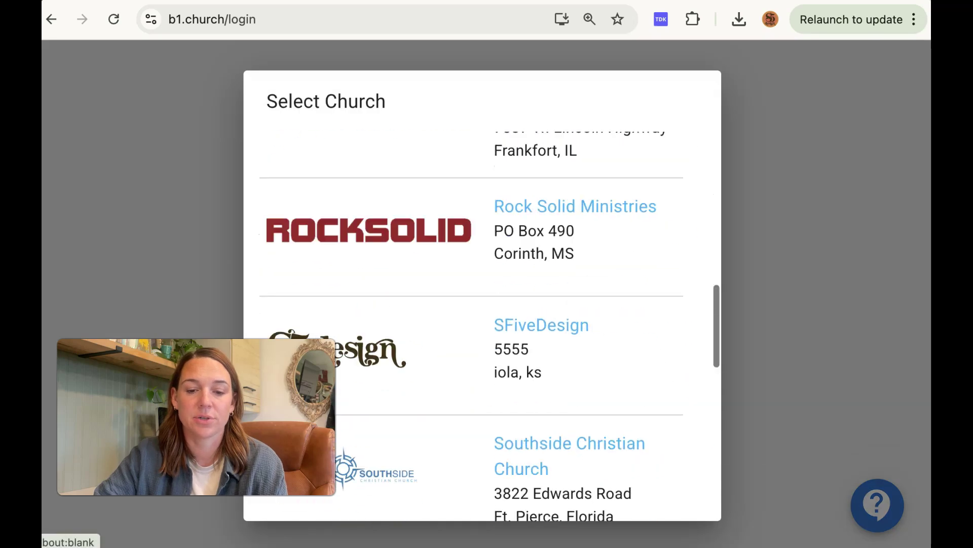
{"action": "left_click", "coordinate": [541, 198]}
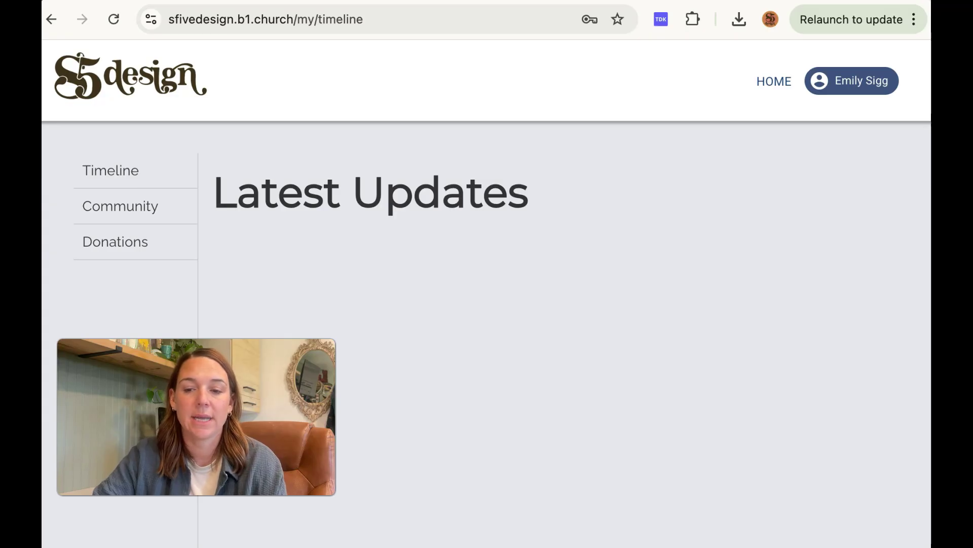
Open the church's admin portal and switch from there to the Chums app
{"action": "left_click", "coordinate": [851, 80]}
{"action": "left_click", "coordinate": [858, 141]}
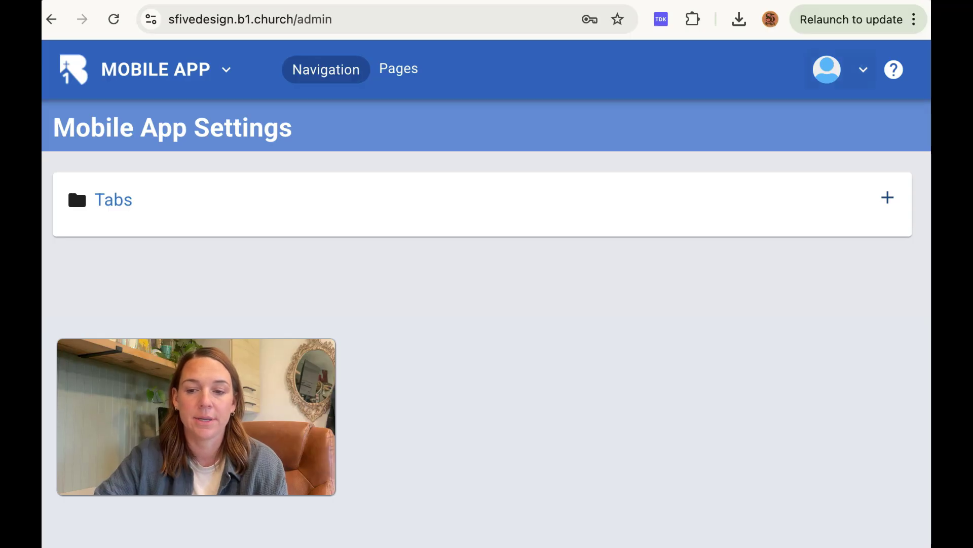
{"action": "left_click", "coordinate": [841, 70]}
{"action": "left_click", "coordinate": [580, 307]}
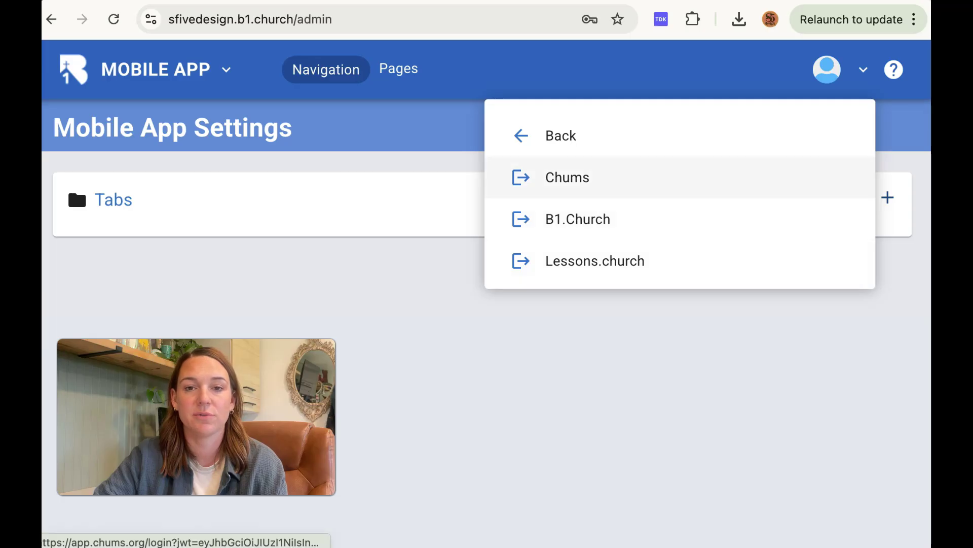
{"action": "left_click", "coordinate": [567, 176]}
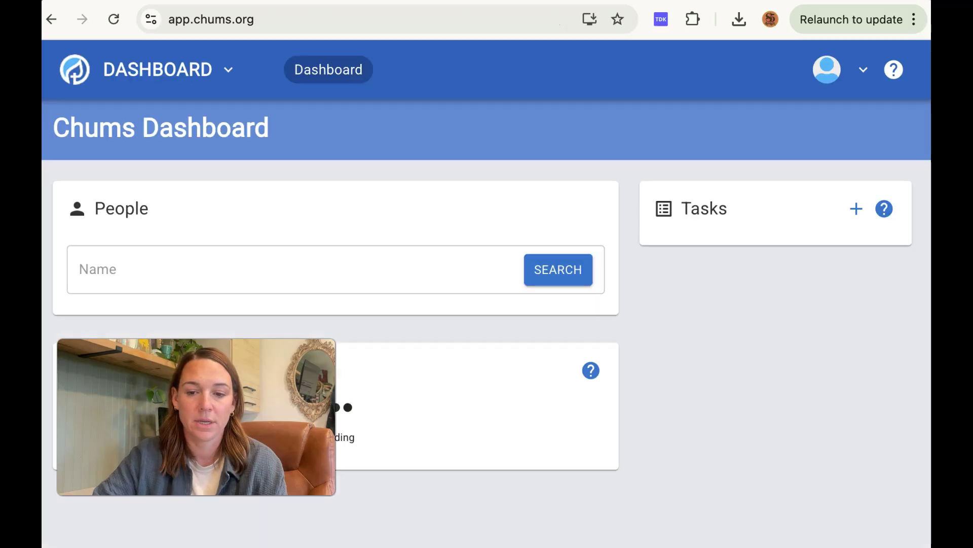
Open the Domain Admins role from the role list in the Chums settings
{"action": "left_click", "coordinate": [167, 69]}
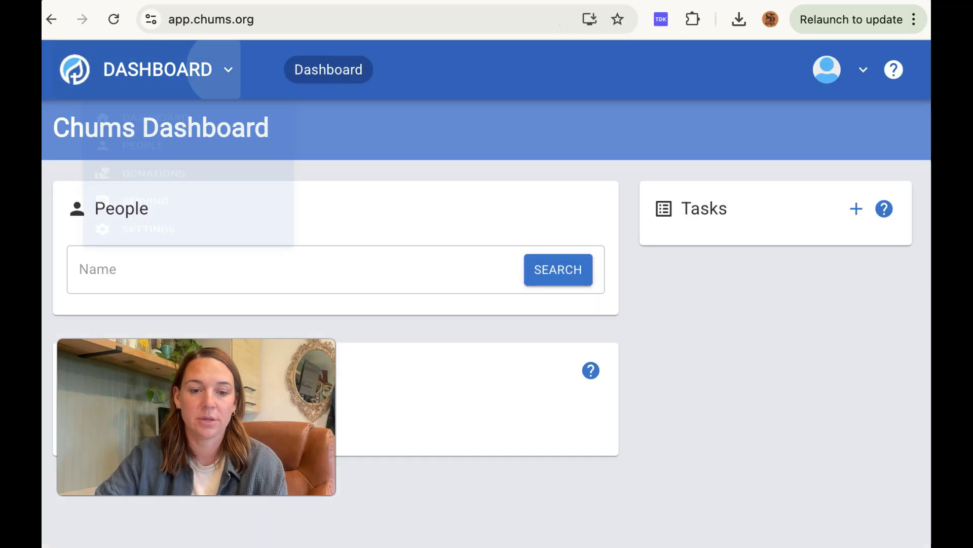
{"action": "left_click", "coordinate": [127, 293]}
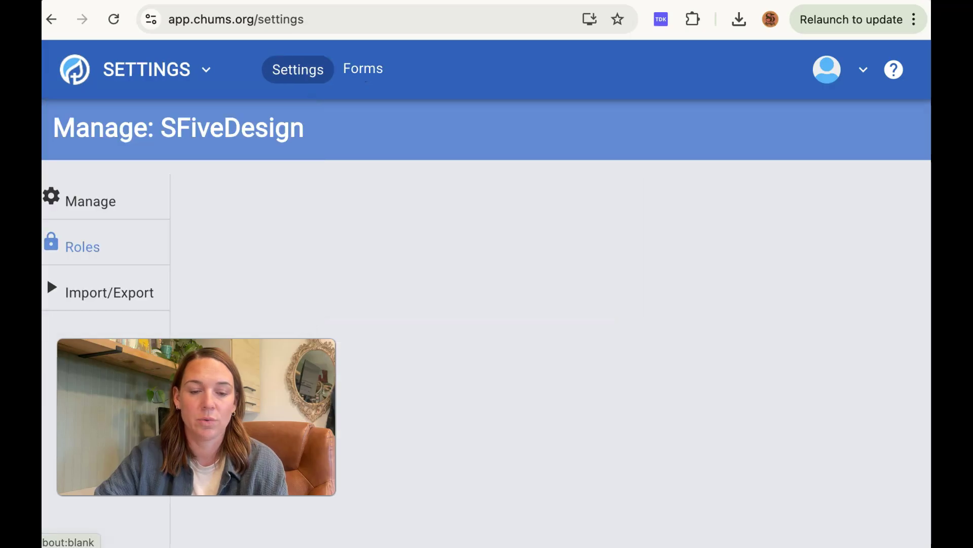
{"action": "left_click", "coordinate": [82, 247]}
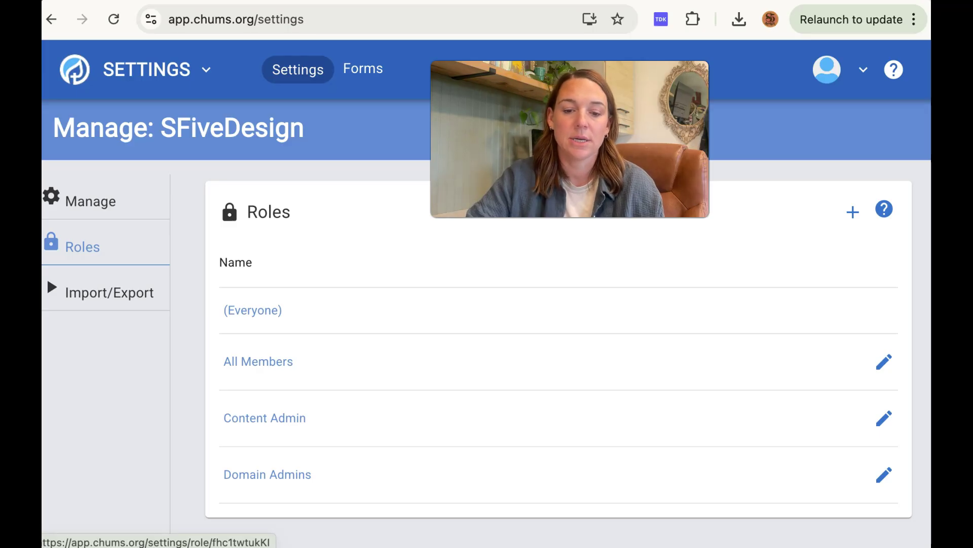
{"action": "left_click", "coordinate": [267, 474]}
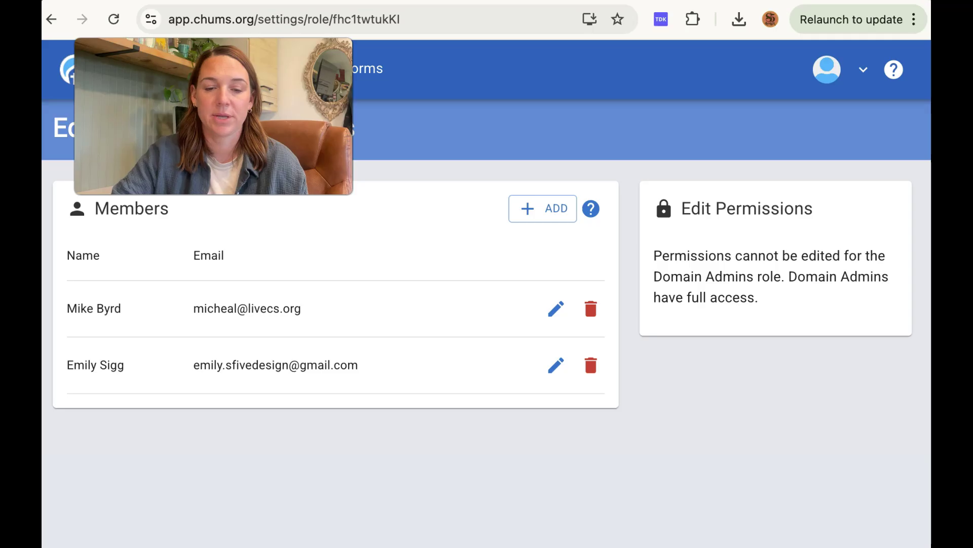
Start adding a member to the Domain Admins role and search for the person by full name
{"action": "left_click", "coordinate": [533, 209]}
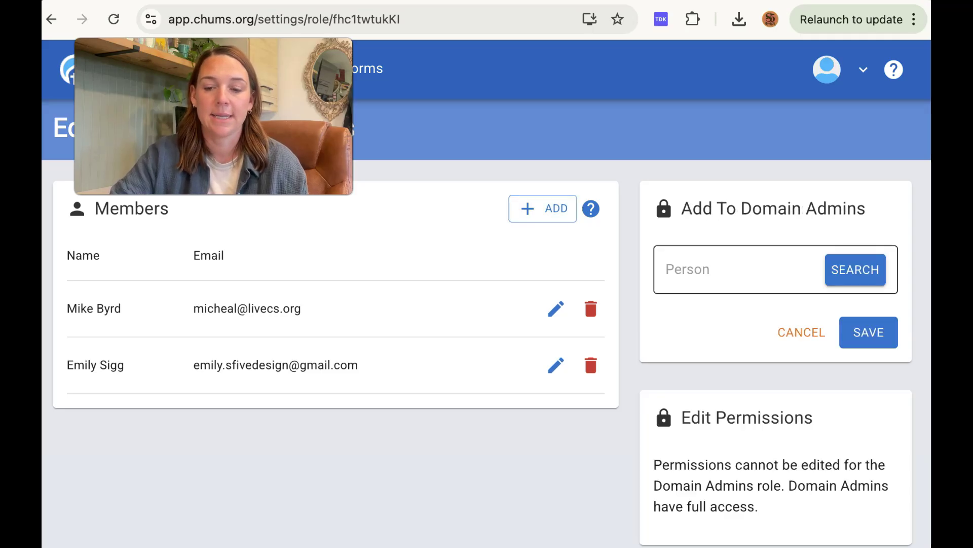
{"action": "left_click", "coordinate": [738, 269]}
{"action": "key", "text": "Down"}
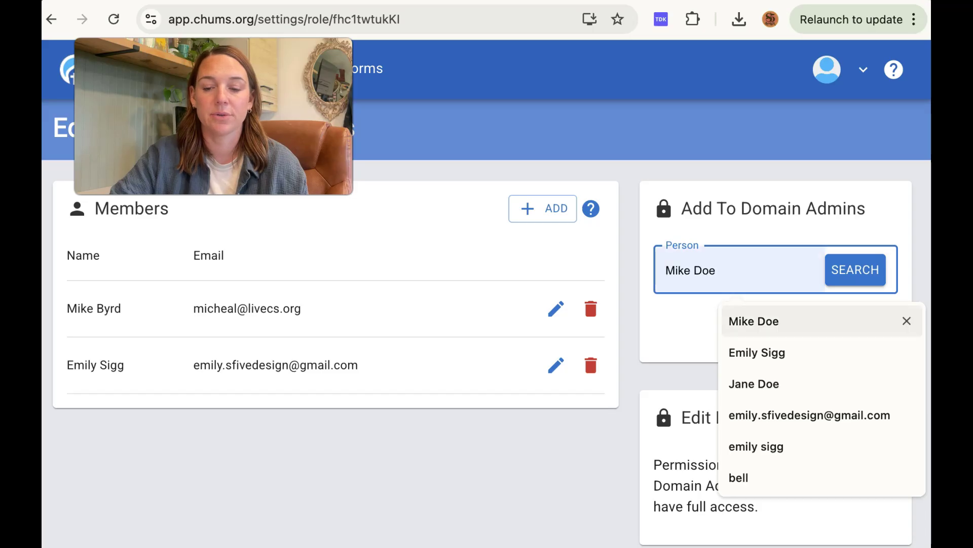
{"action": "key", "text": "Return"}
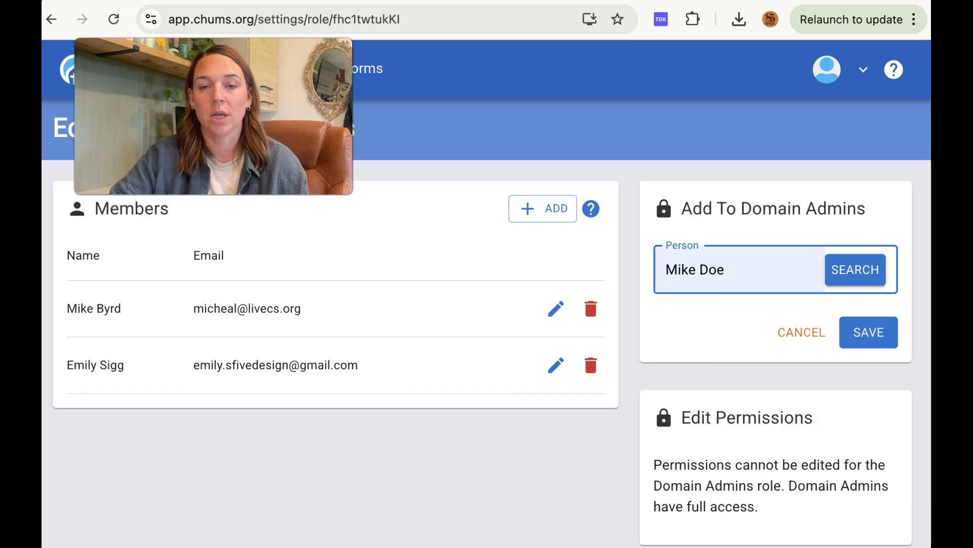
{"action": "key", "text": "Return"}
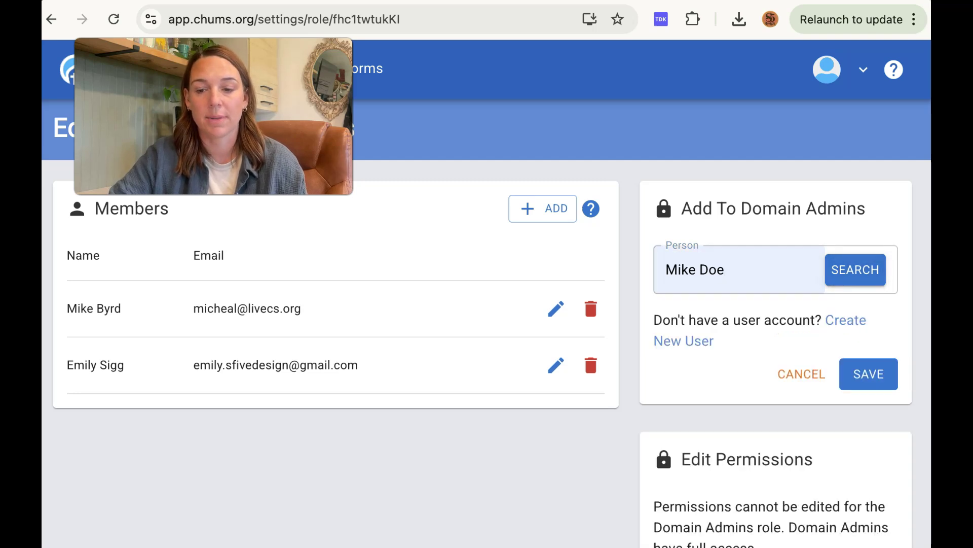
Create a new user for the Domain Admins role with the suggested first name, last name and email, and save it
{"action": "left_click", "coordinate": [684, 341]}
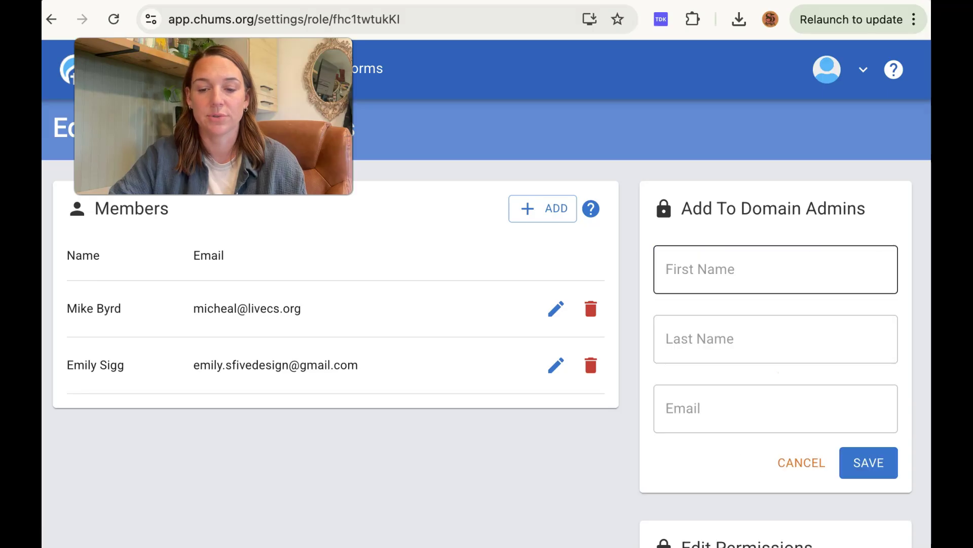
{"action": "left_click", "coordinate": [667, 269]}
{"action": "key", "text": "Down"}
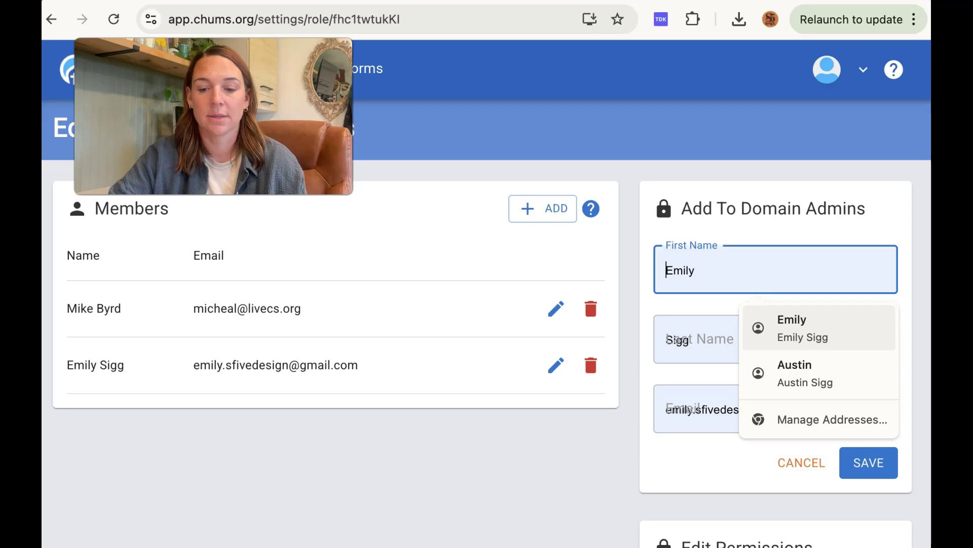
{"action": "key", "text": "Return"}
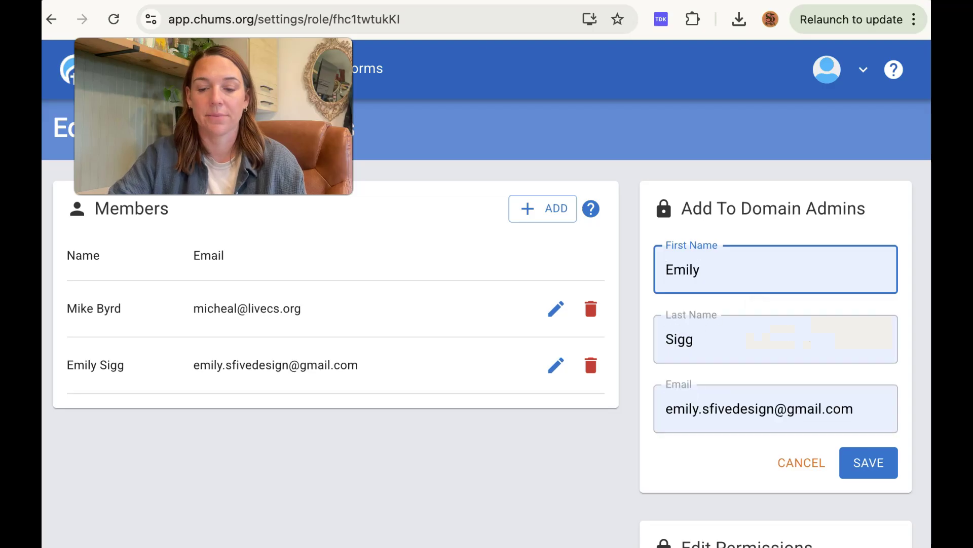
{"action": "left_click", "coordinate": [869, 462]}
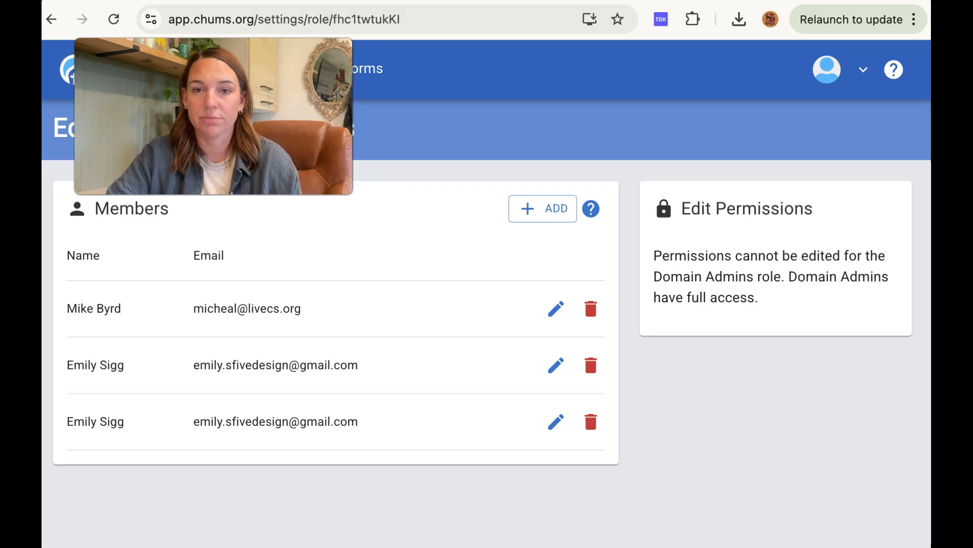
Remove the first of the two duplicate member entries from the Domain Admins role
{"action": "left_click", "coordinate": [590, 365]}
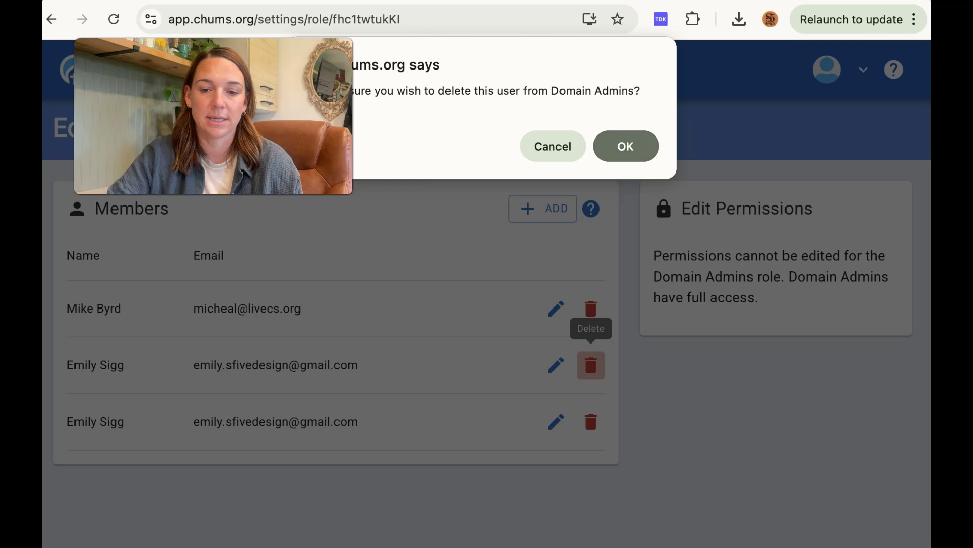
{"action": "left_click", "coordinate": [625, 146]}
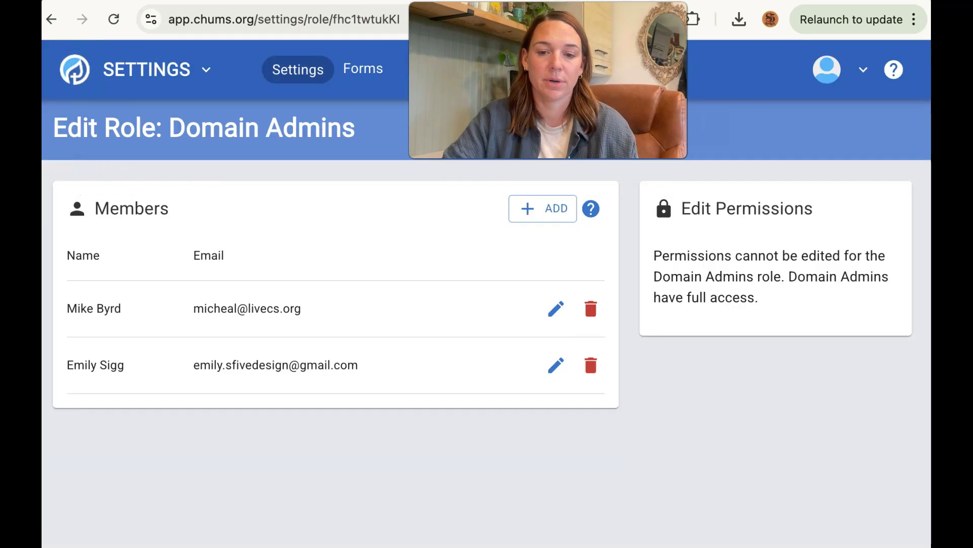
Return to the role list in the settings and open the Content Admin role
{"action": "left_click", "coordinate": [147, 69]}
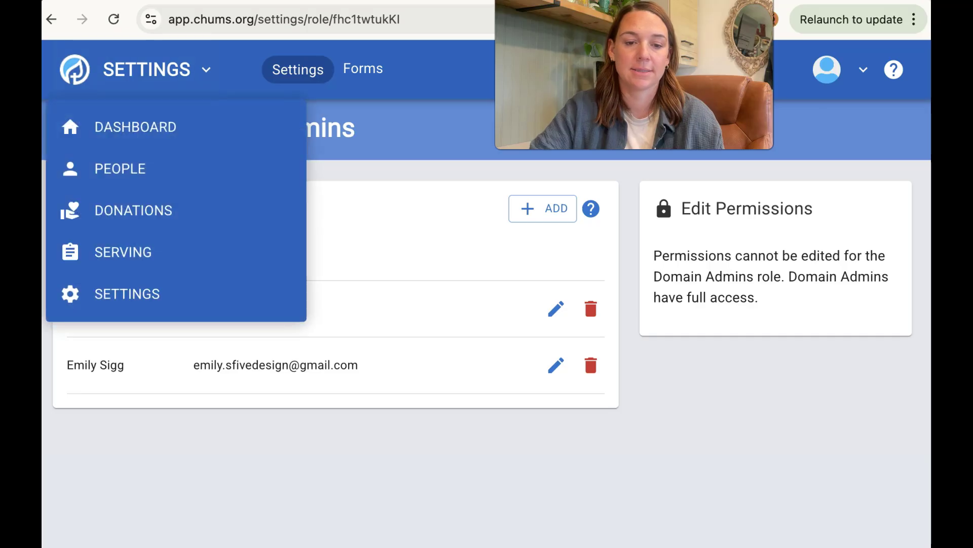
{"action": "left_click", "coordinate": [126, 292]}
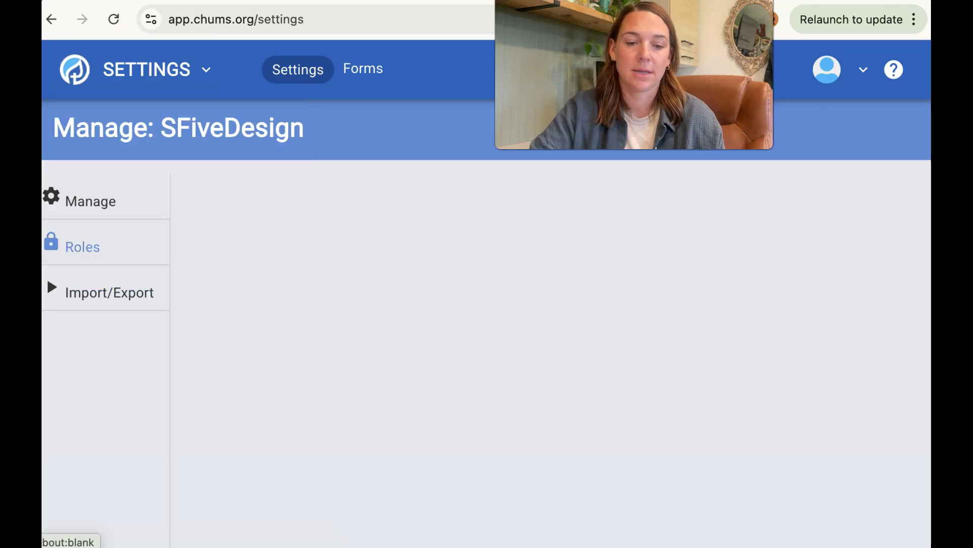
{"action": "left_click", "coordinate": [82, 247]}
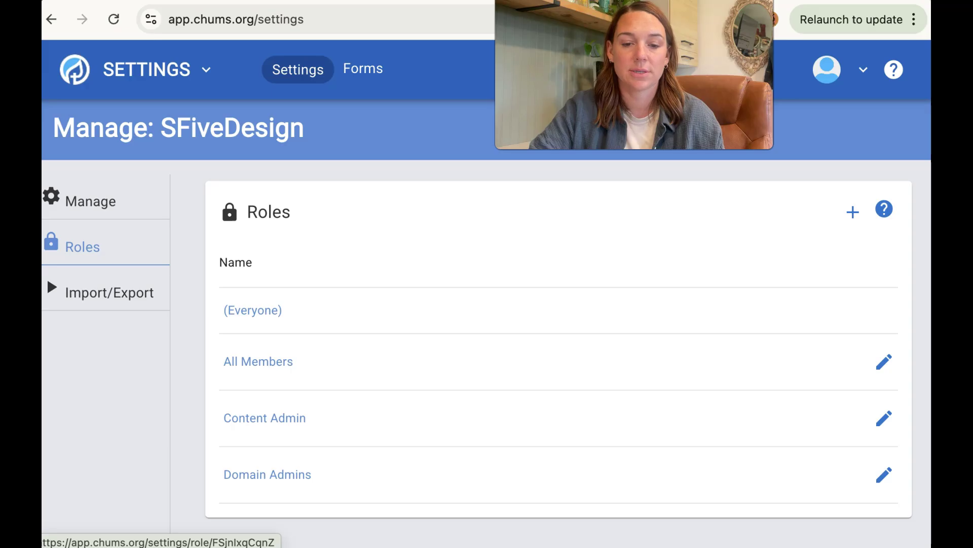
{"action": "left_click", "coordinate": [265, 418]}
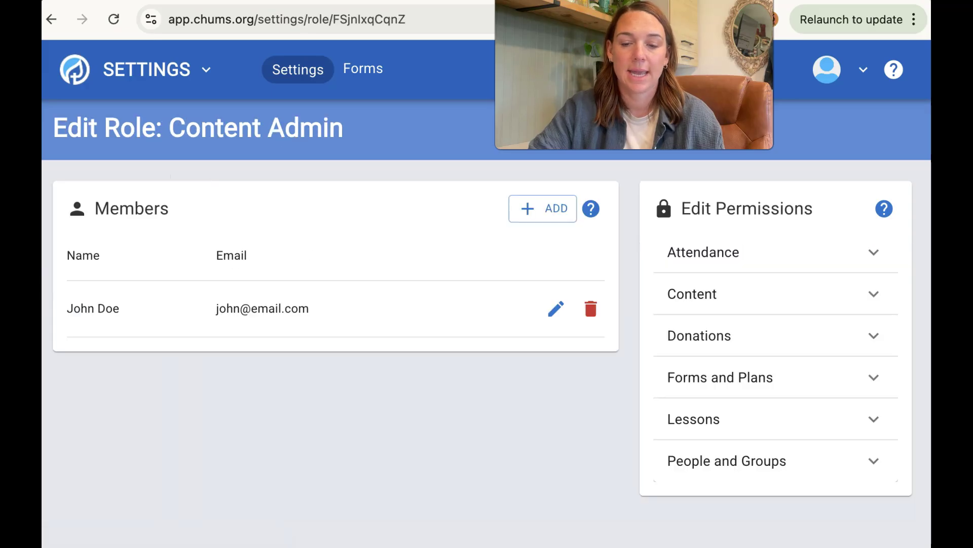
Search for a person by full name to add to the Content Admin role and choose the first match
{"action": "left_click", "coordinate": [543, 209]}
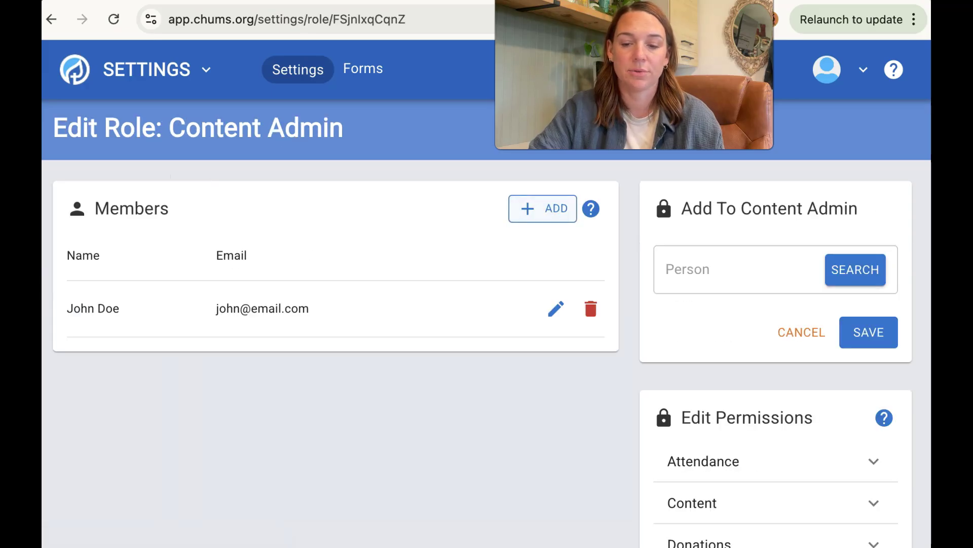
{"action": "left_click", "coordinate": [738, 269]}
{"action": "key", "text": "Down"}
{"action": "key", "text": "Down"}
{"action": "key", "text": "Return"}
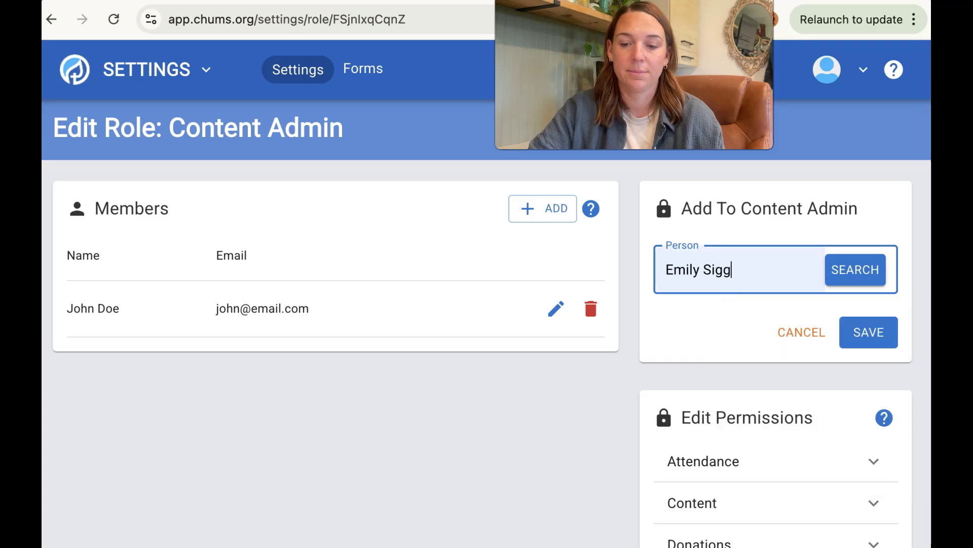
{"action": "key", "text": "Return"}
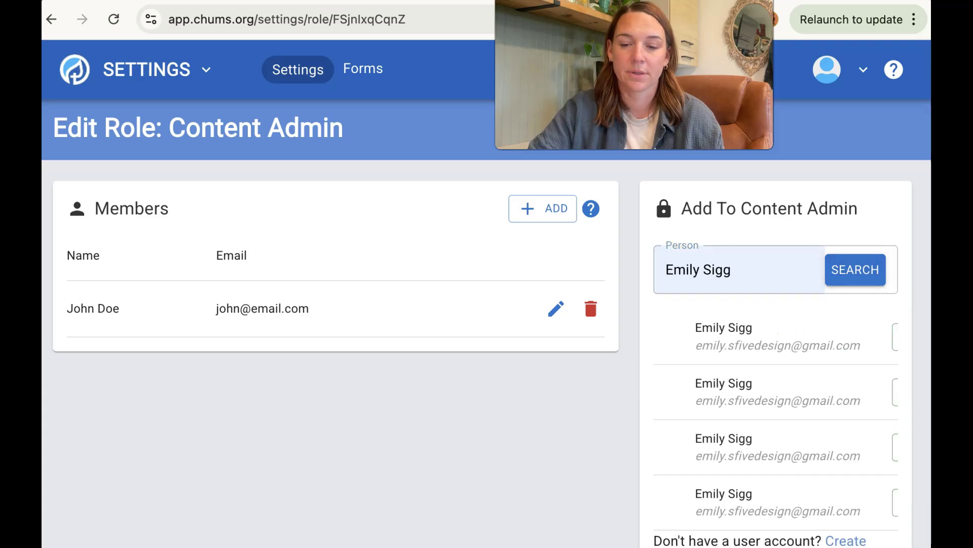
{"action": "left_click", "coordinate": [896, 338]}
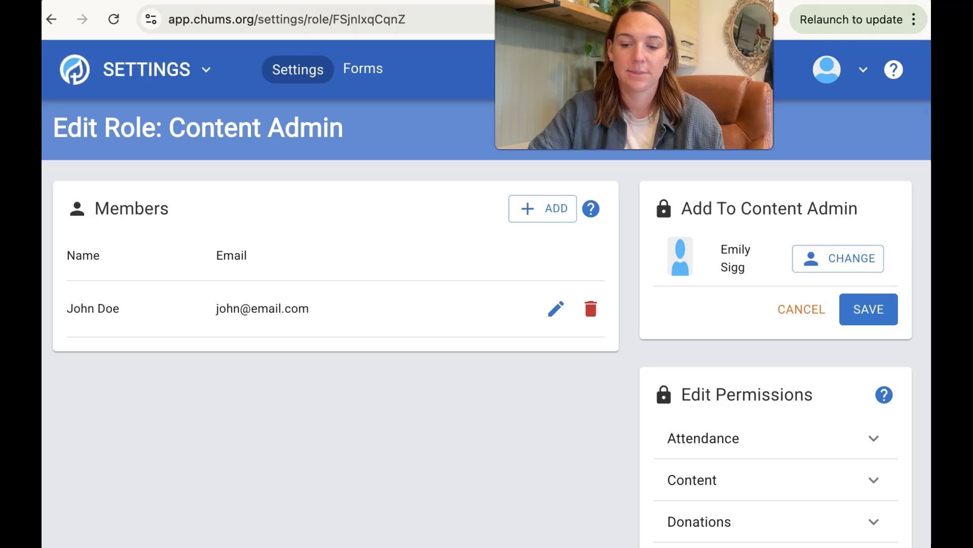
Review the Content Admin role's Attendance, Content and Donations permissions, and return to the settings page without saving the chosen person
{"action": "scroll", "coordinate": [486, 304], "scroll_direction": "down", "scroll_amount": 2}
{"action": "scroll", "coordinate": [487, 304], "scroll_direction": "down", "scroll_amount": 1}
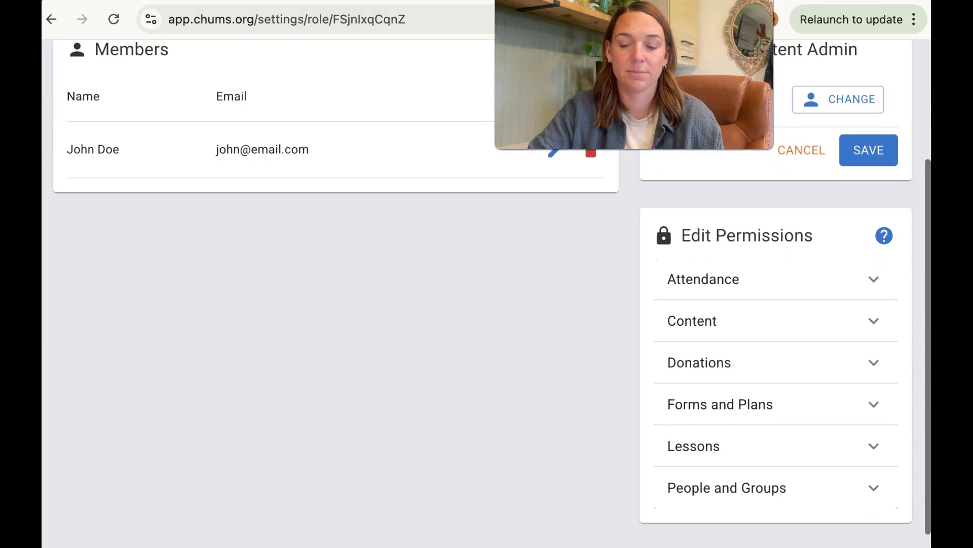
{"action": "left_click", "coordinate": [874, 280]}
{"action": "left_click", "coordinate": [676, 339]}
{"action": "left_click", "coordinate": [675, 339]}
{"action": "scroll", "coordinate": [676, 339], "scroll_direction": "down", "scroll_amount": 5}
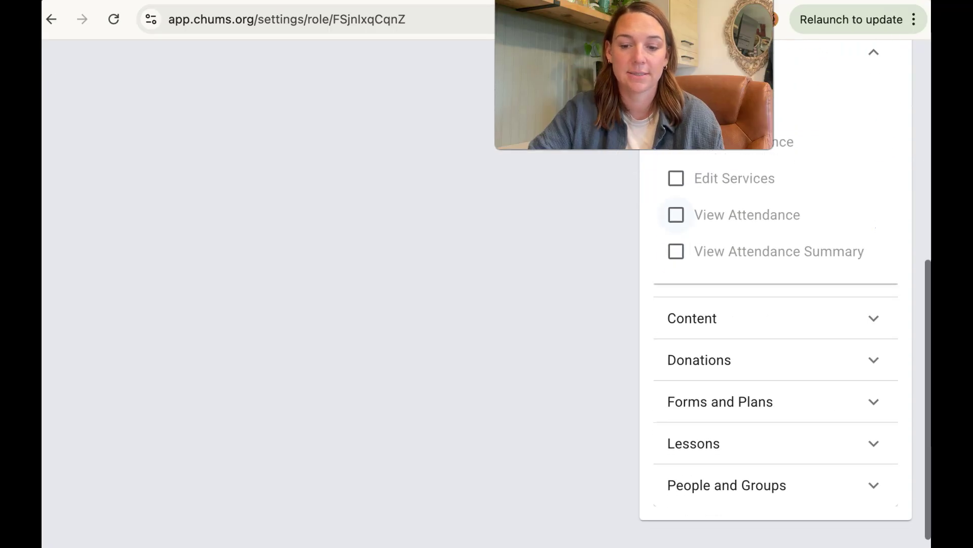
{"action": "left_click", "coordinate": [874, 318]}
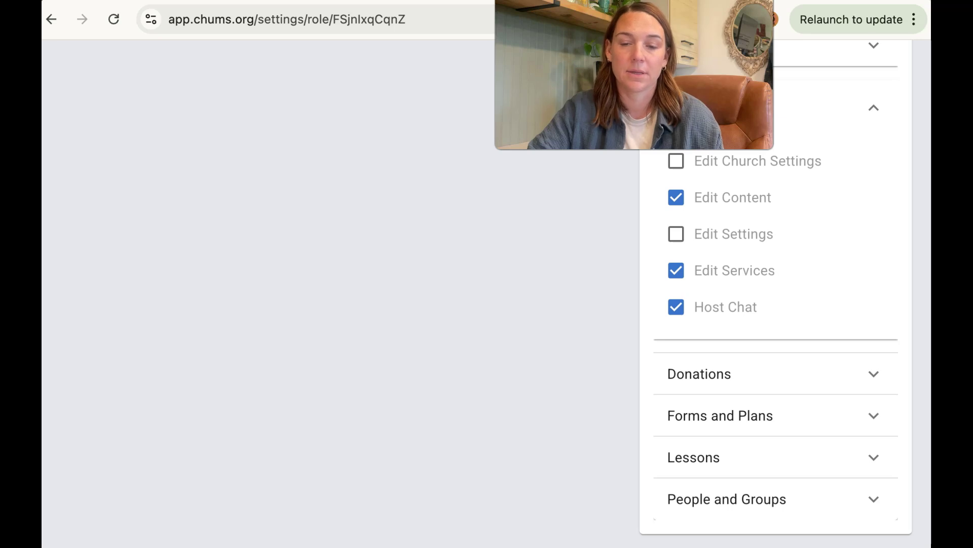
{"action": "scroll", "coordinate": [776, 294], "scroll_direction": "down", "scroll_amount": 1}
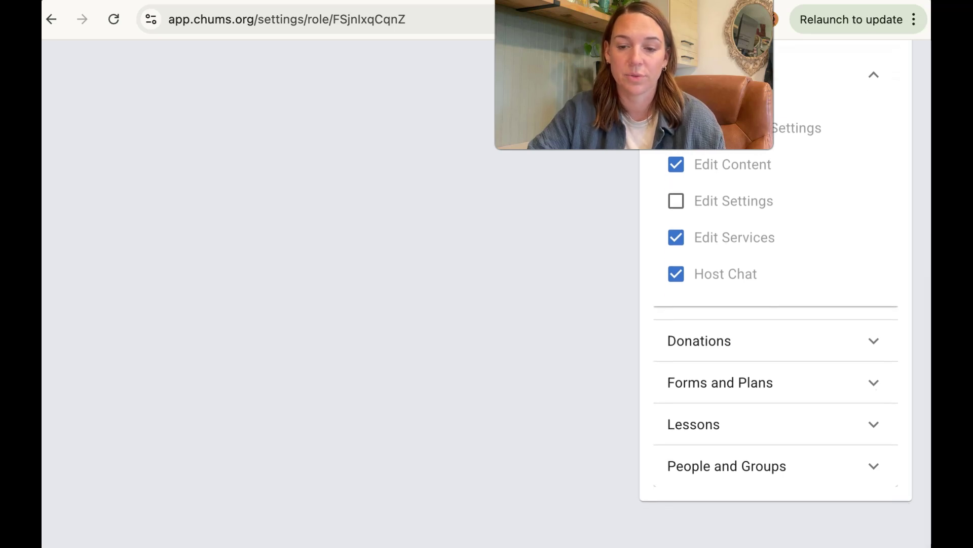
{"action": "left_click", "coordinate": [873, 342]}
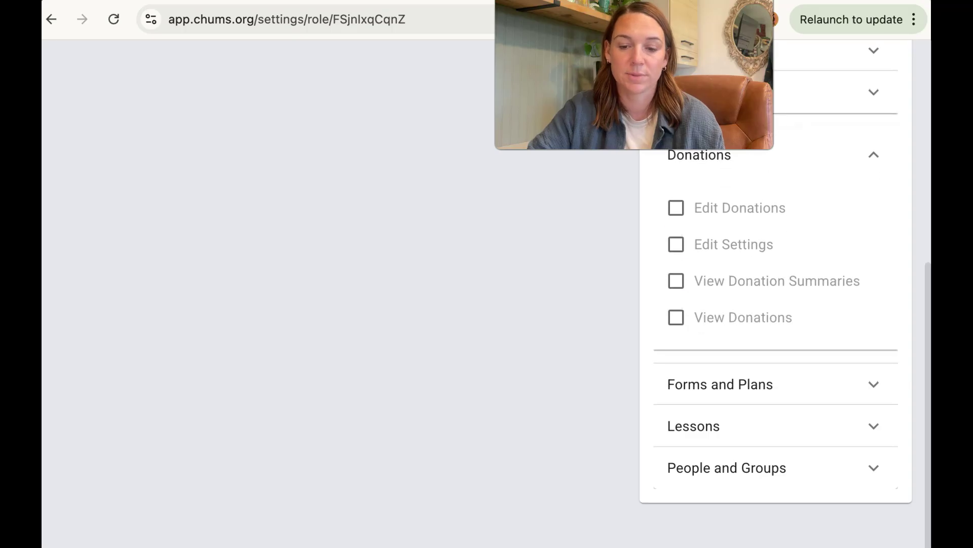
{"action": "scroll", "coordinate": [487, 294], "scroll_direction": "up", "scroll_amount": 10}
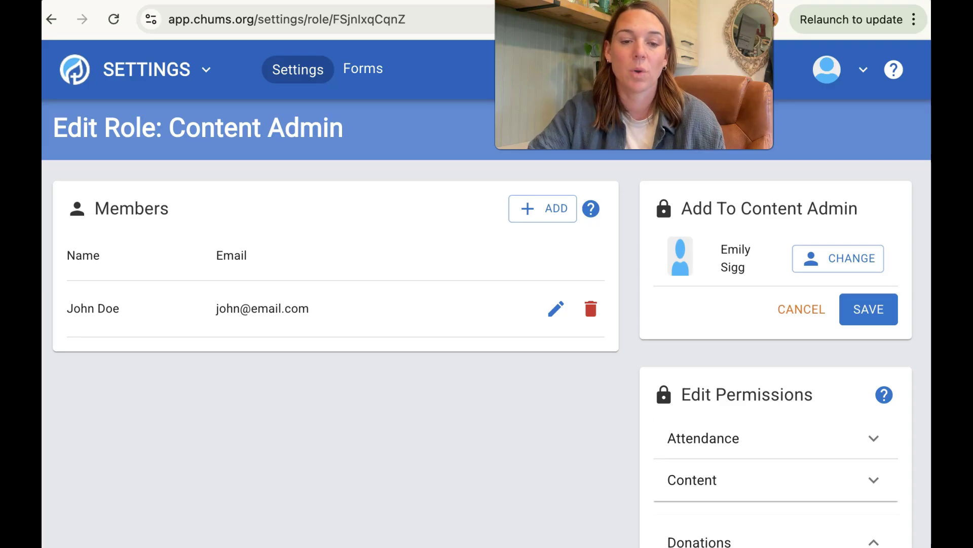
{"action": "left_click", "coordinate": [51, 19]}
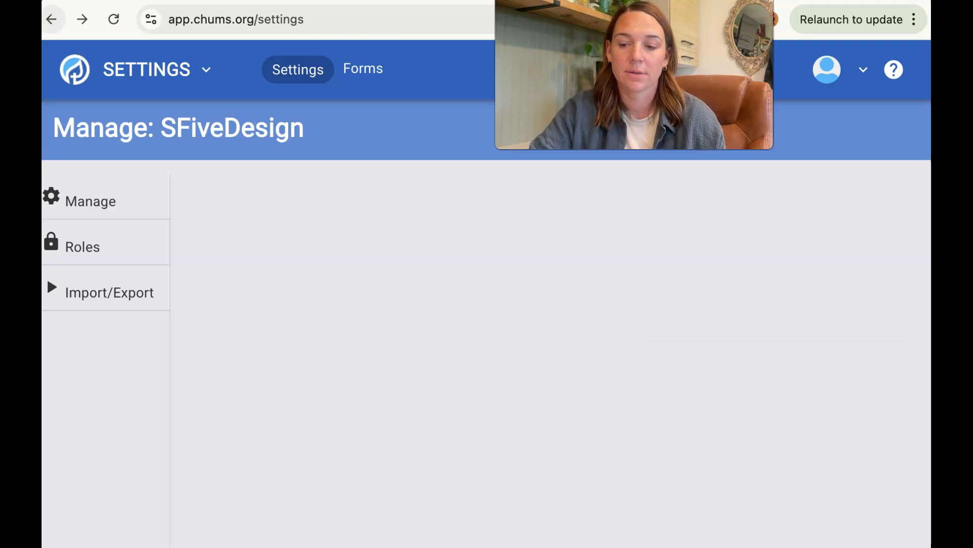